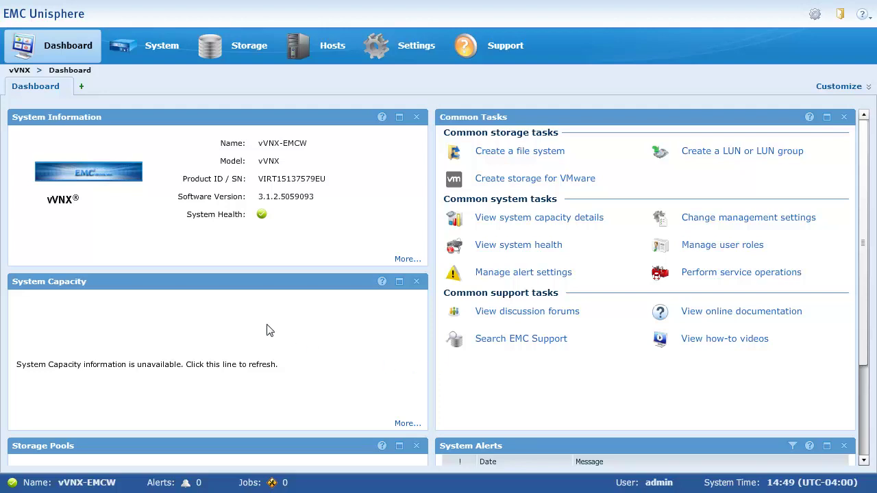
In System Health, inspect the DPE enclosure, the SP A management port and Ethernet ports 1 and 0.
mouse_move(138, 36)
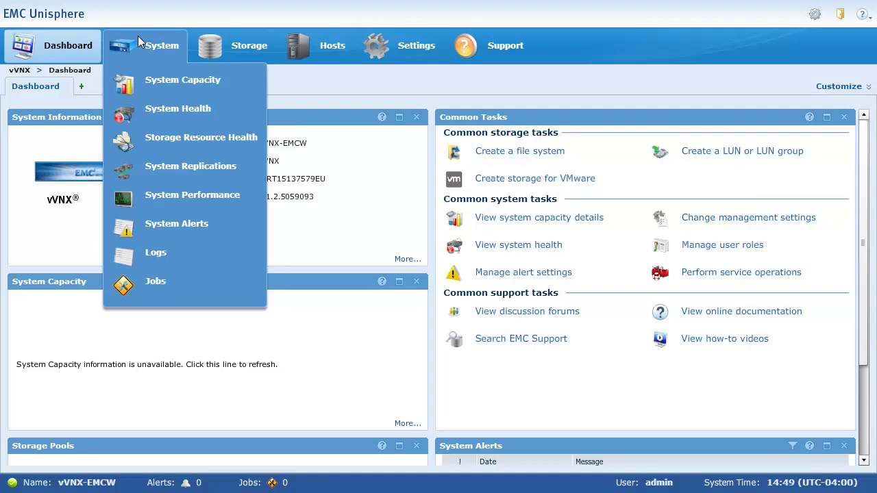
left_click(173, 115)
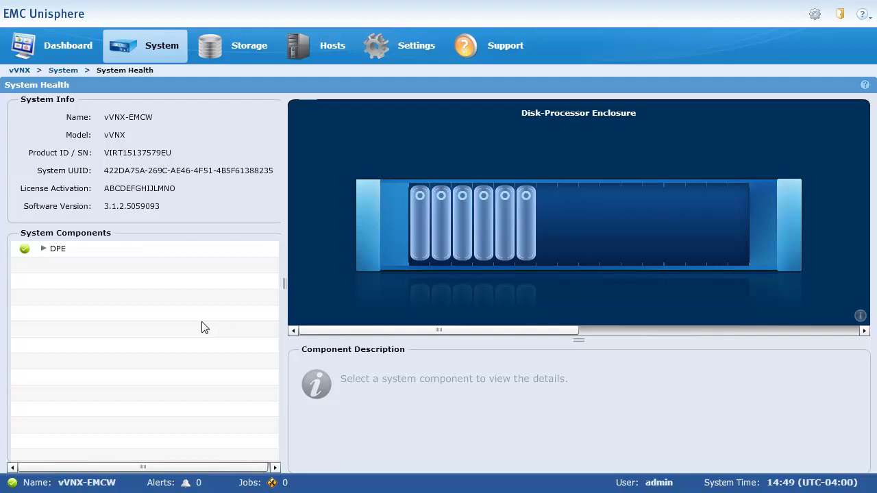
left_click(84, 255)
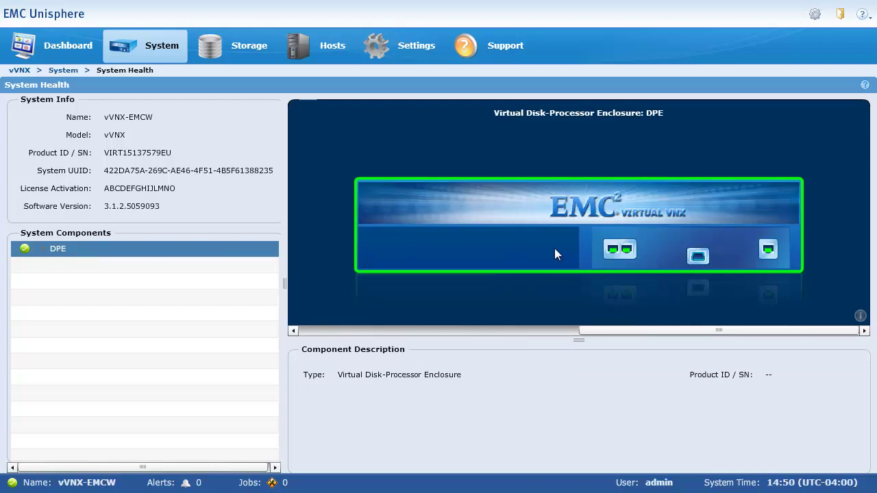
left_click(766, 248)
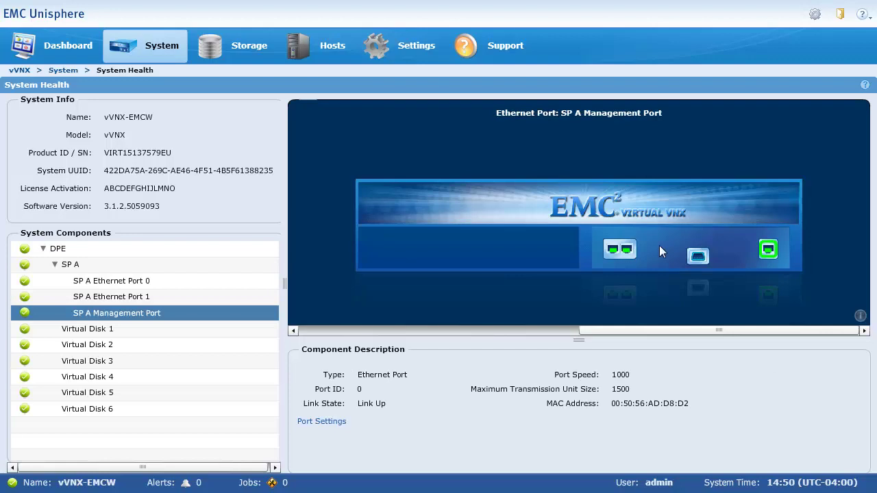
left_click(623, 253)
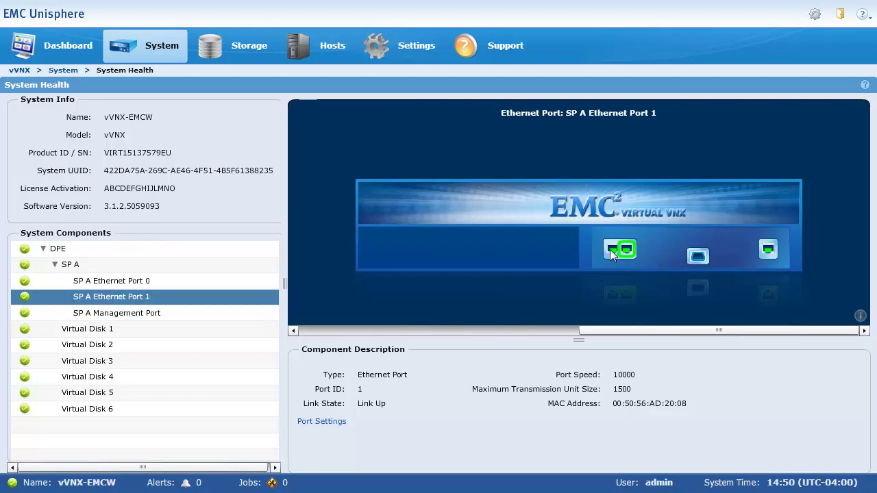
left_click(613, 252)
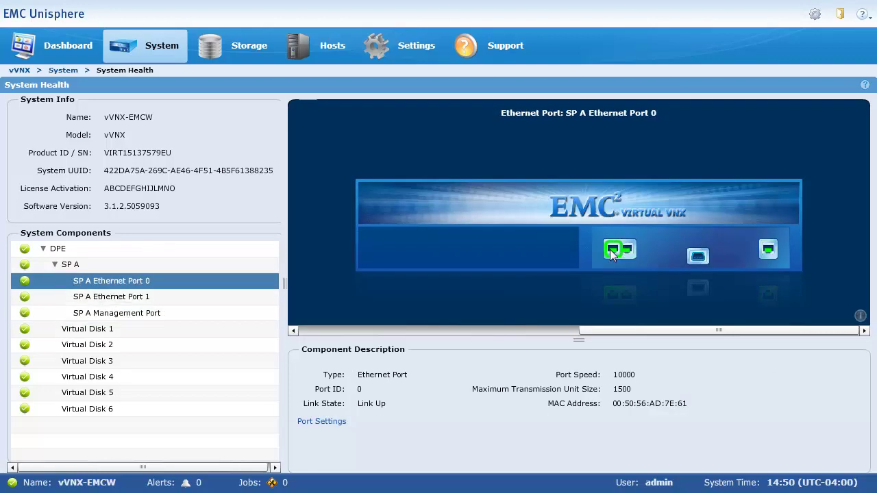
Check Virtual Disks 3, 2 and 1, then go to the Storage Pools list.
left_click(125, 364)
left_click(440, 226)
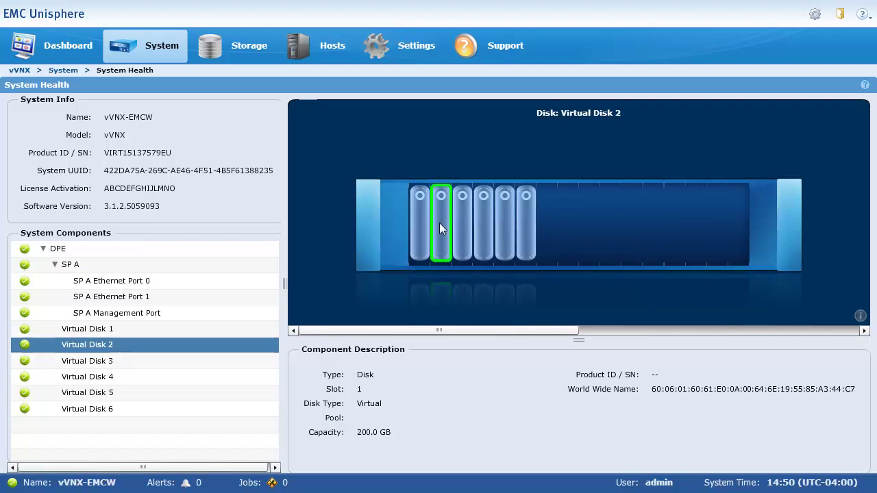
left_click(419, 229)
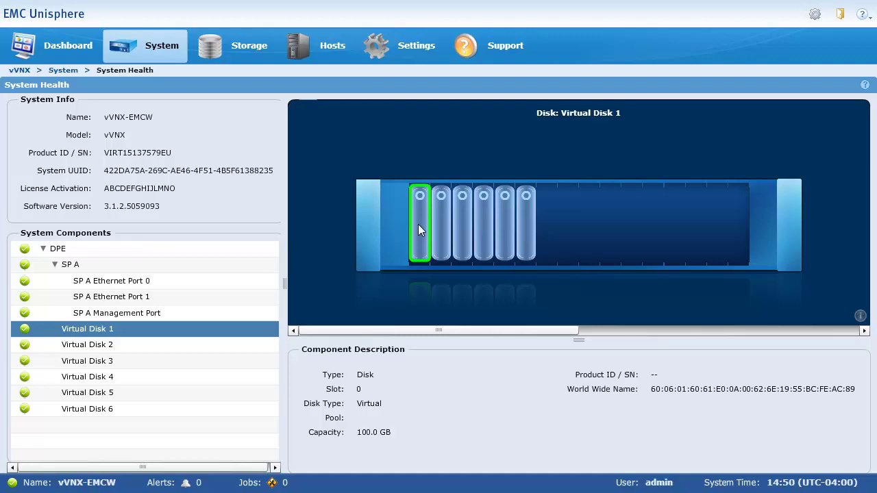
mouse_move(240, 63)
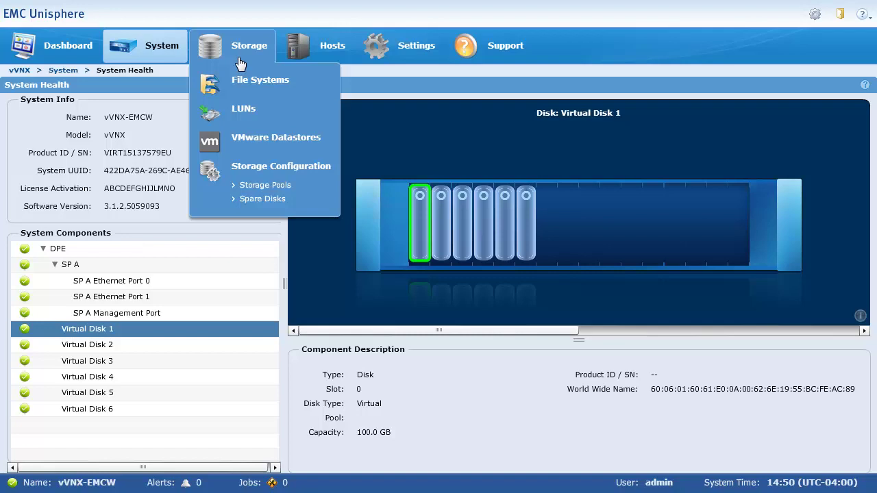
left_click(273, 187)
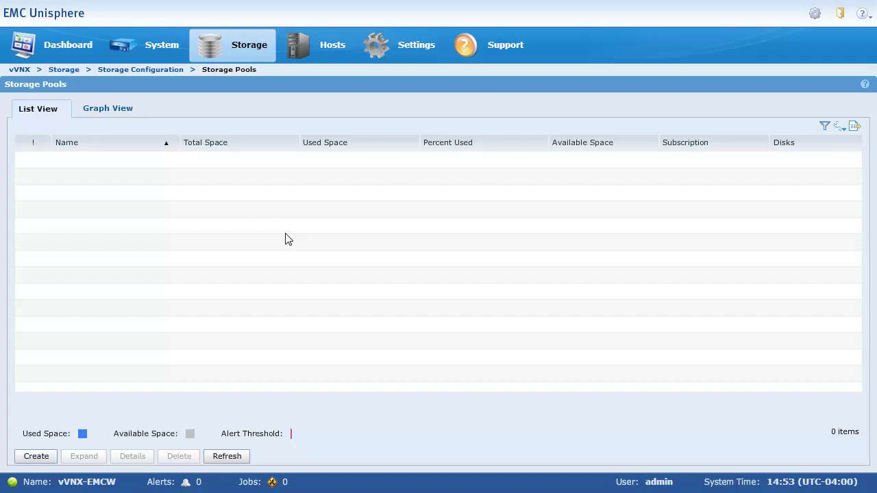
Start a new storage pool named StoragePool-Test.
left_click(34, 457)
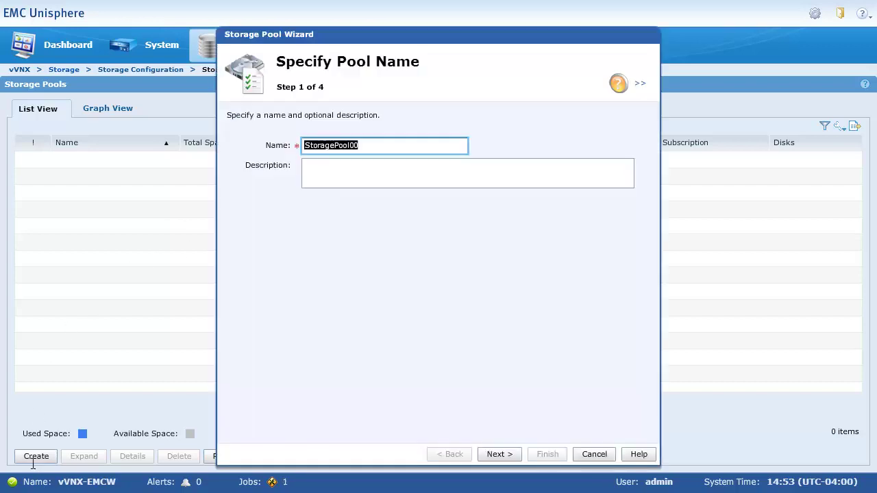
left_click(368, 145)
key("BackSpace")
key("BackSpace")
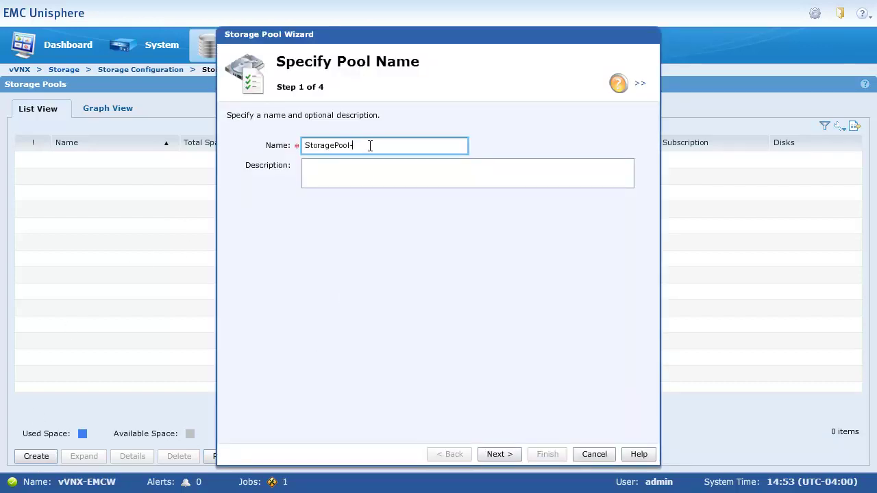
type("-Test")
left_click(511, 454)
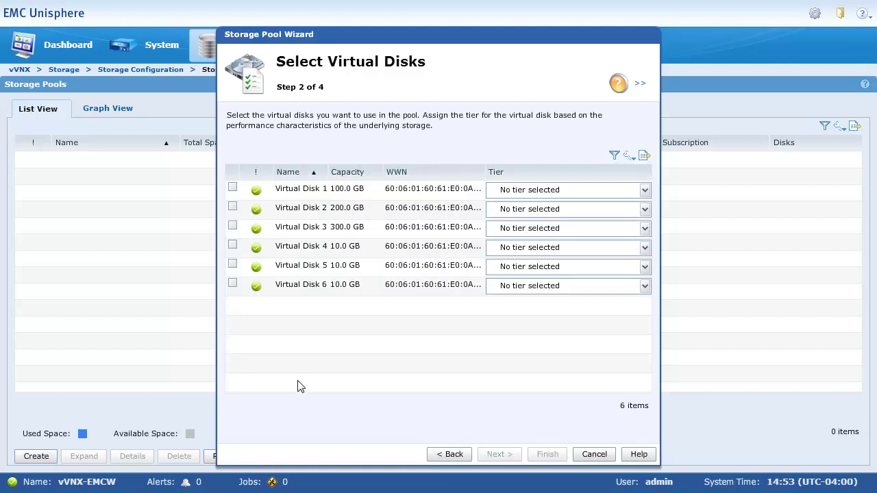
Build the pool from Virtual Disks 1–3 on the Performance tier and create it.
left_click(232, 187)
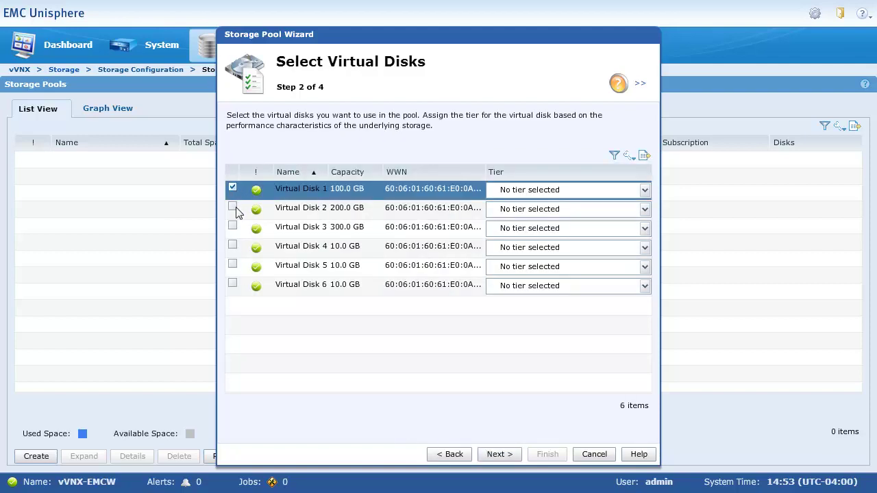
left_click(233, 206)
left_click(232, 225)
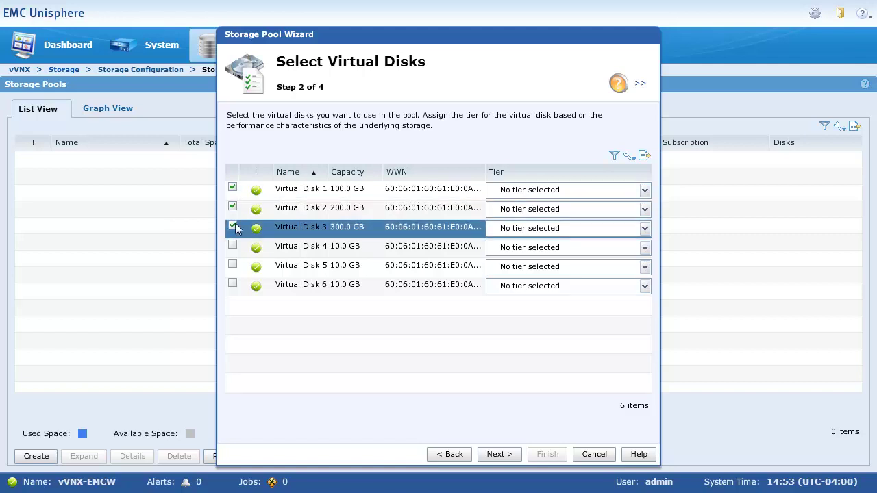
left_click(645, 189)
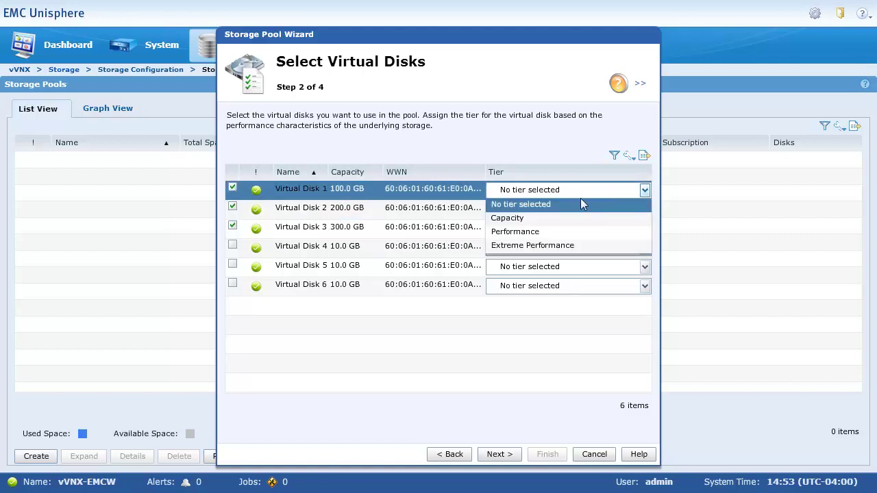
left_click(554, 233)
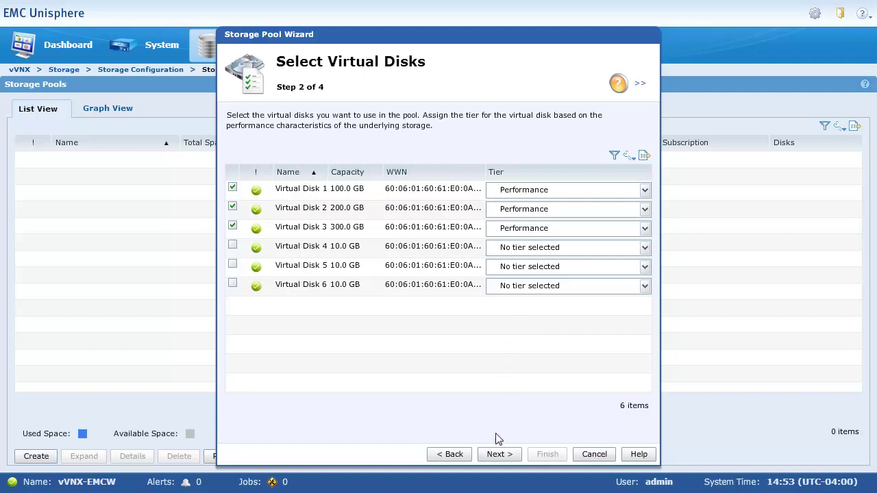
left_click(497, 455)
left_click(283, 183)
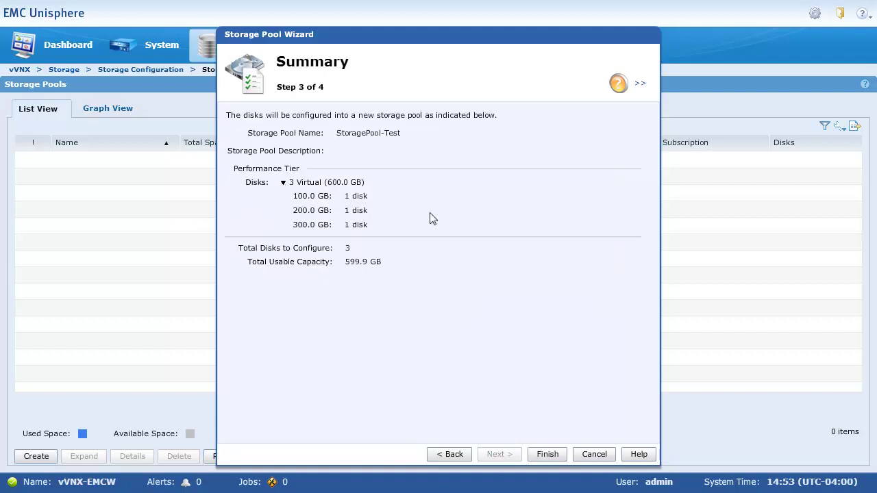
left_click(547, 455)
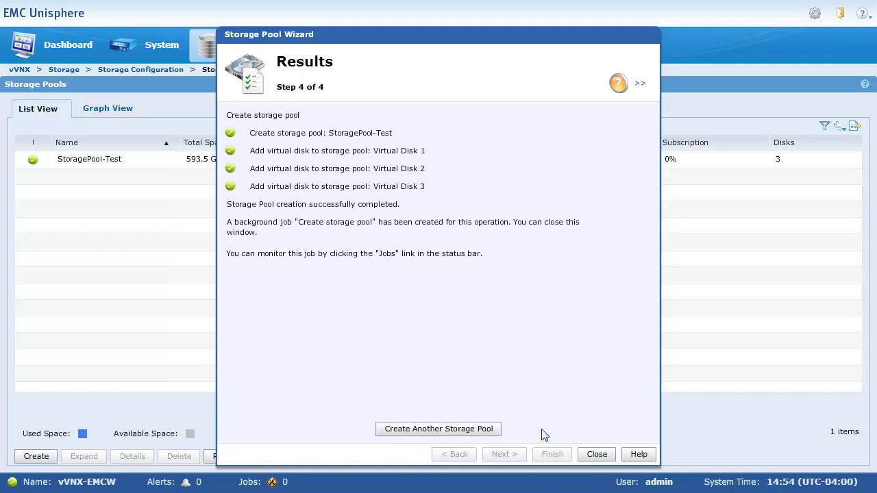
Show StoragePool-Test's disks: Virtual Disks 1–3 at 100, 200 and 300 GB.
left_click(586, 454)
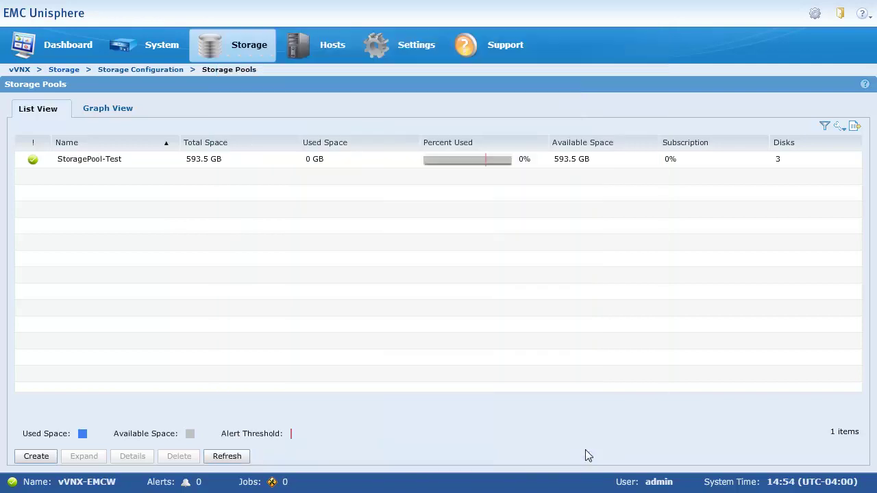
left_click(151, 162)
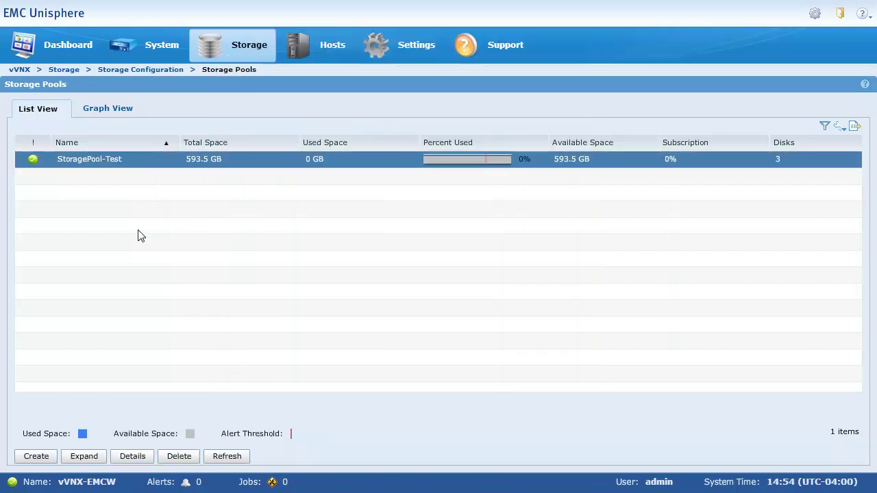
left_click(133, 456)
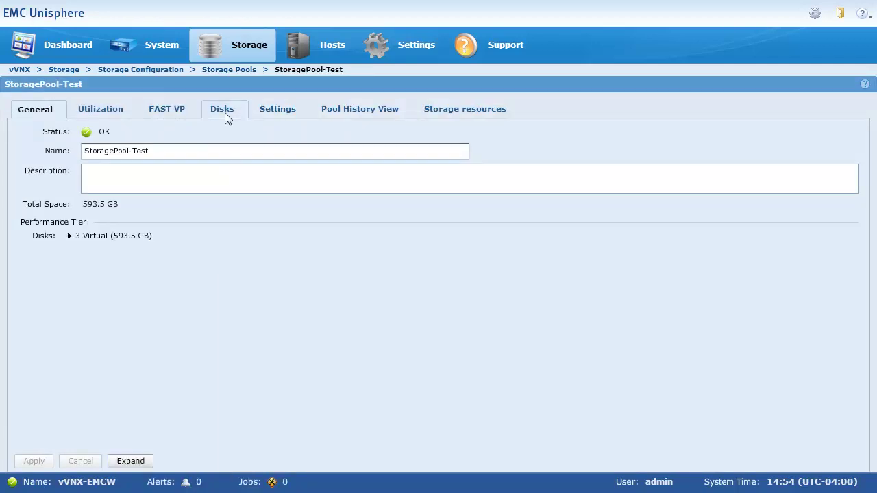
left_click(224, 113)
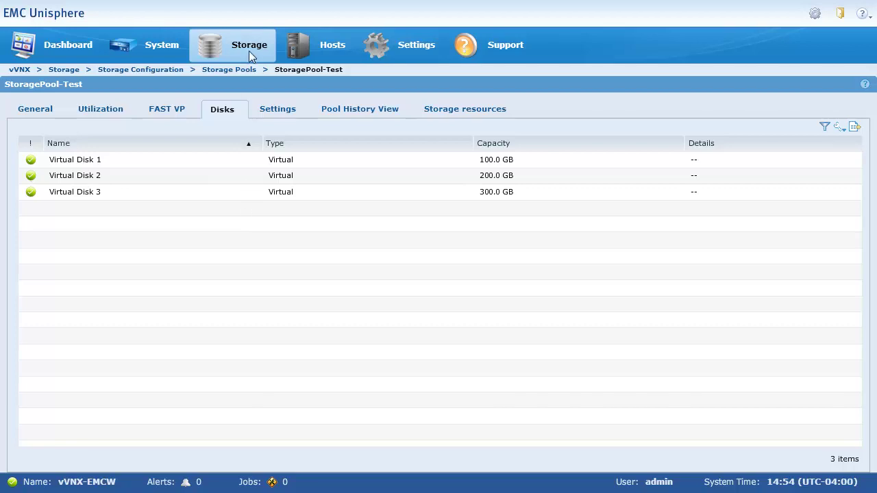
On the LUNs page, start a new LUN group named TestDev.
mouse_move(249, 50)
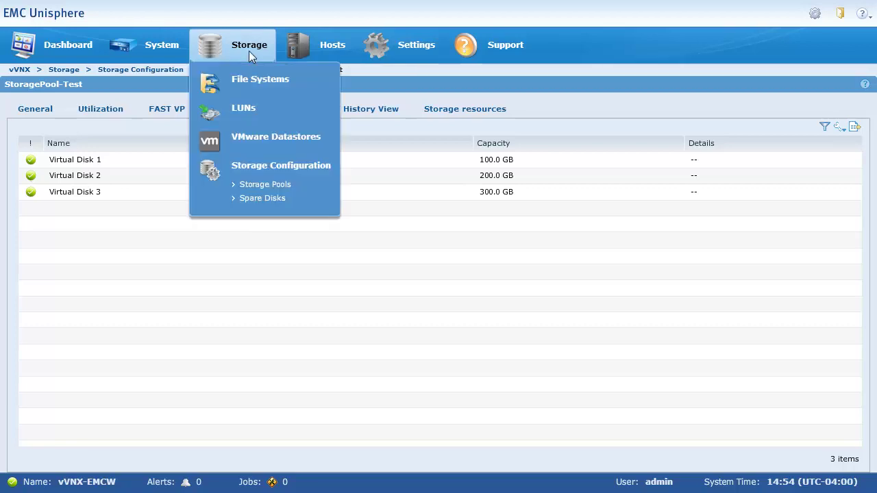
left_click(244, 109)
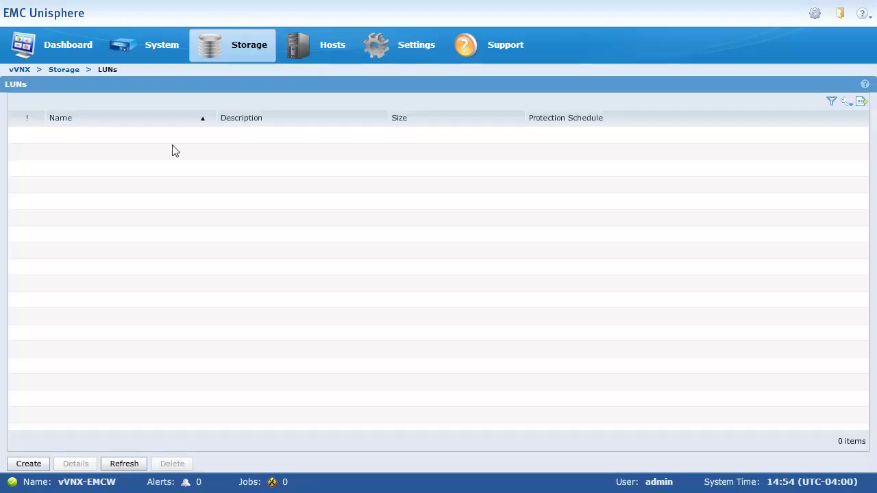
left_click(30, 465)
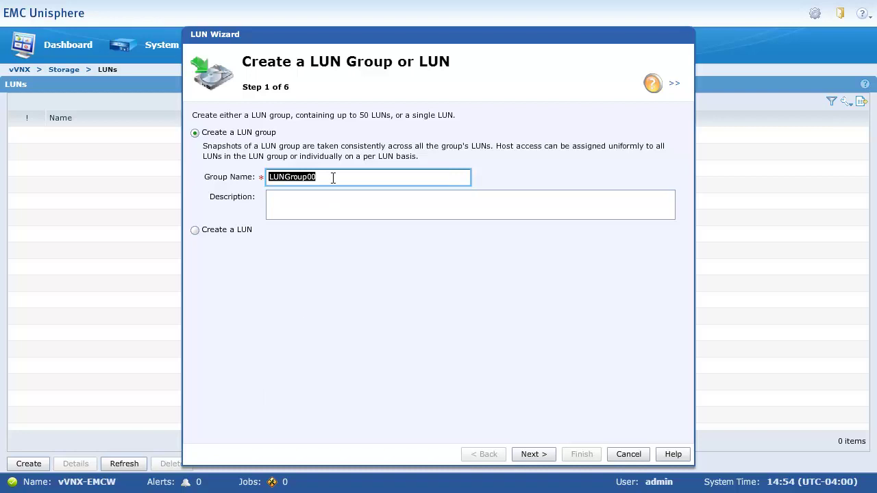
type("TestDev")
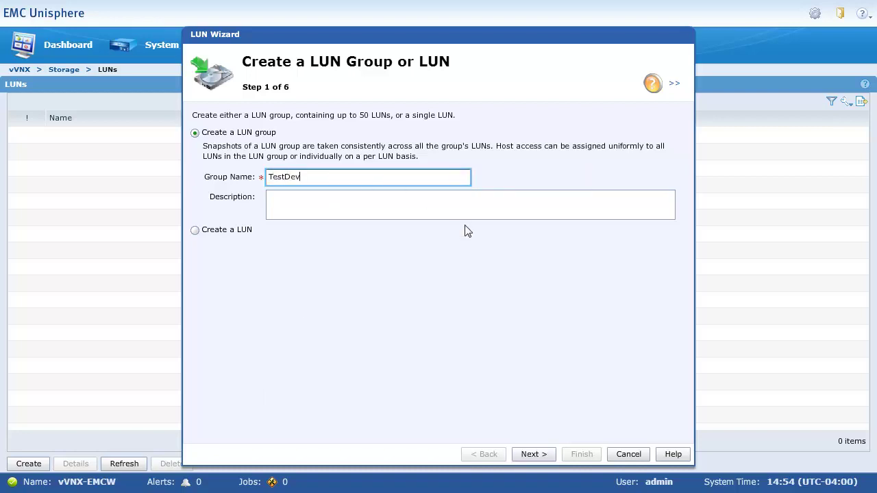
left_click(533, 454)
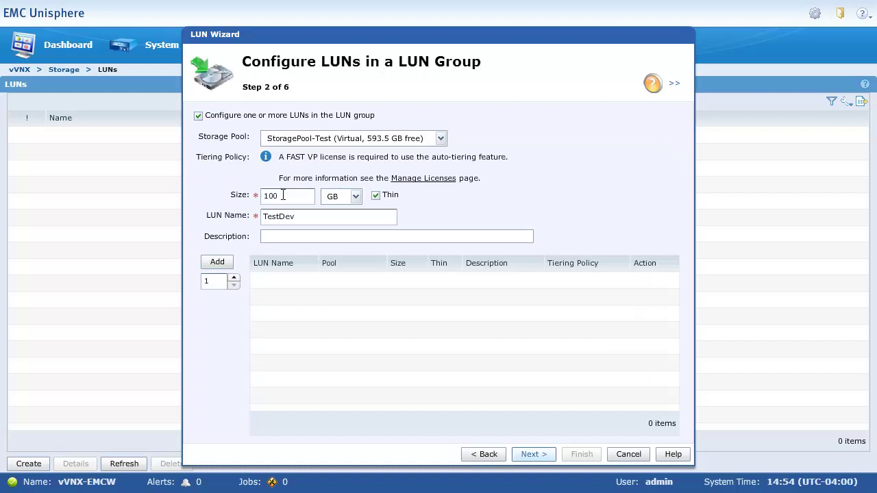
Add four 25 GB LUNs named LUN-TEST to the group.
double_click(283, 196)
type("25")
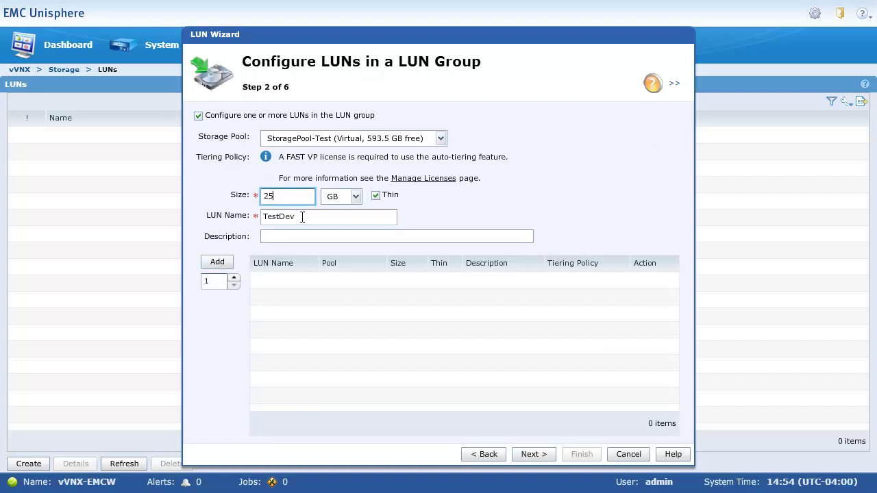
double_click(301, 216)
key("BackSpace")
type("LUN-TEST")
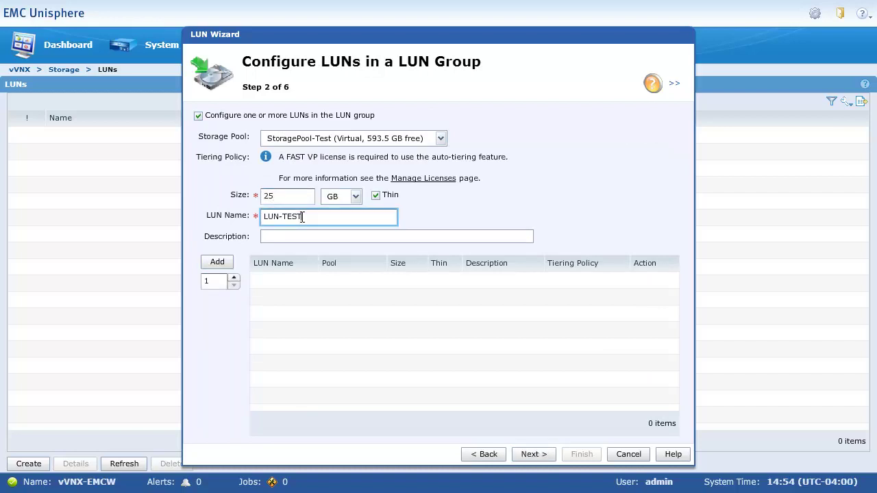
left_click(233, 277)
left_click(233, 278)
left_click(234, 277)
left_click(217, 262)
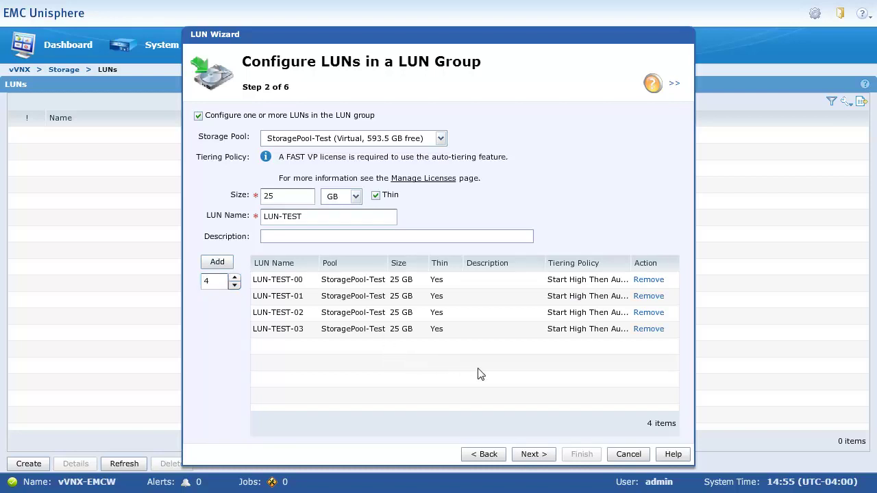
Give the second host LUN access and create the TestDev LUN group.
left_click(535, 454)
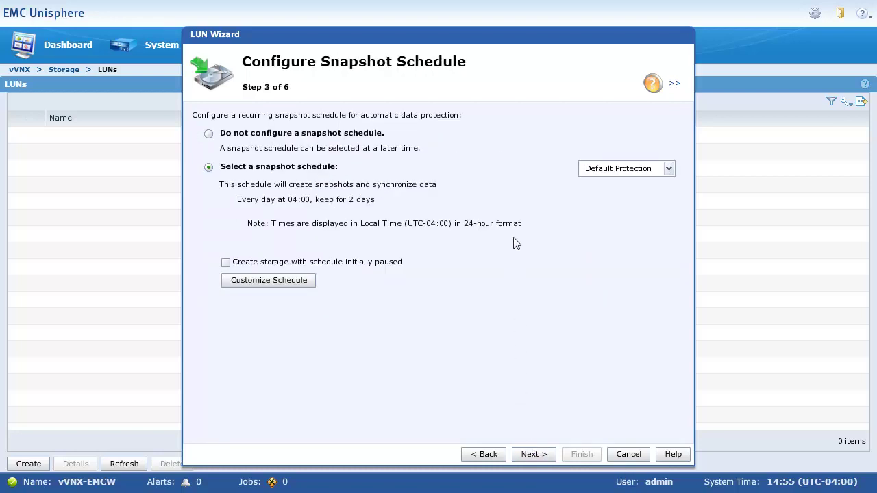
left_click(551, 454)
left_click(661, 204)
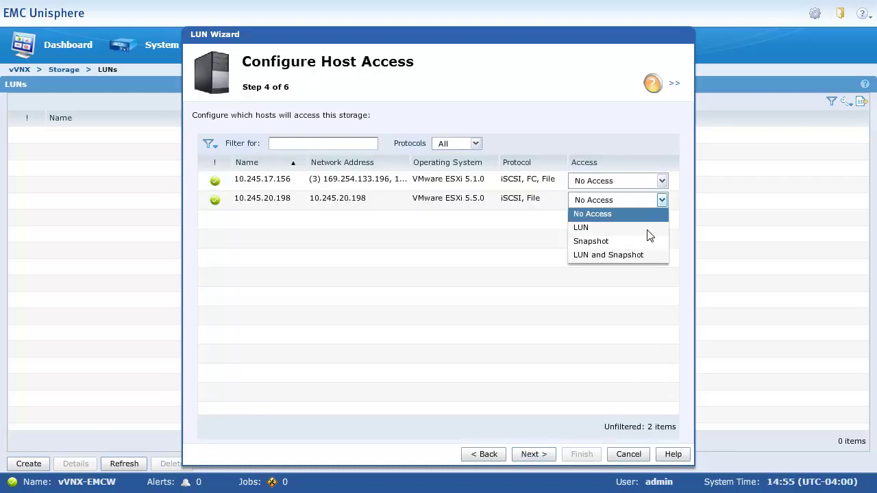
left_click(648, 228)
left_click(533, 454)
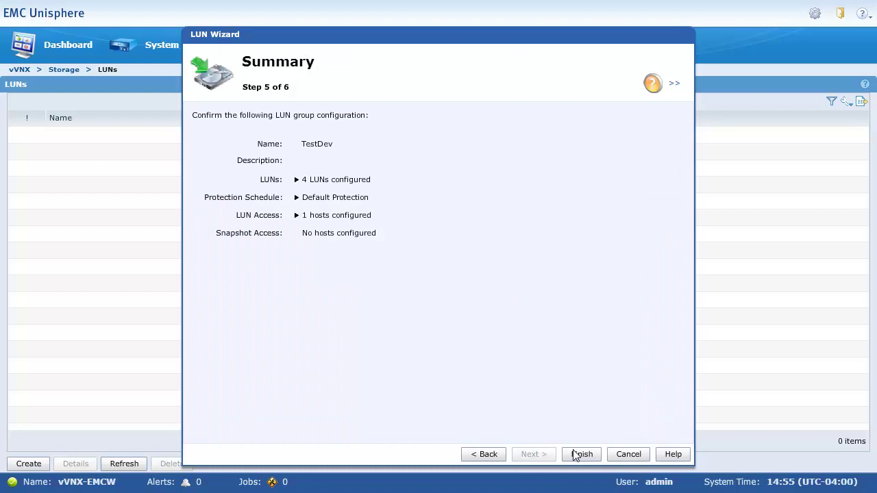
left_click(579, 454)
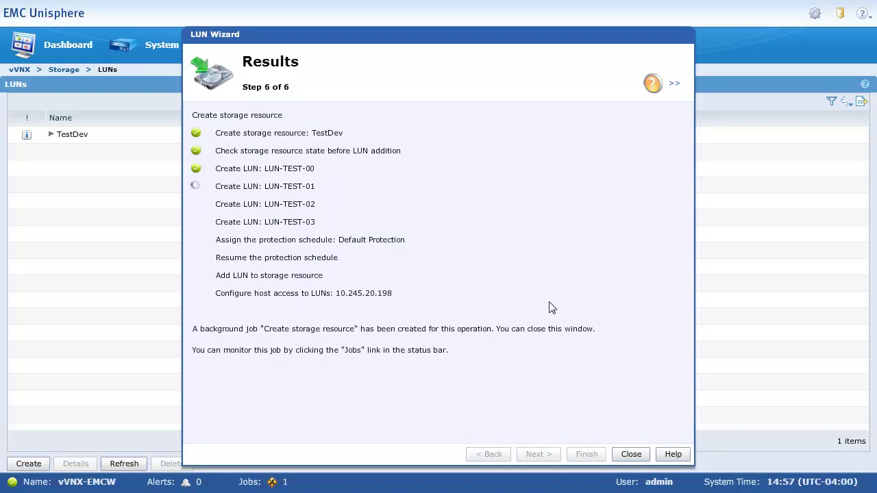
left_click(629, 454)
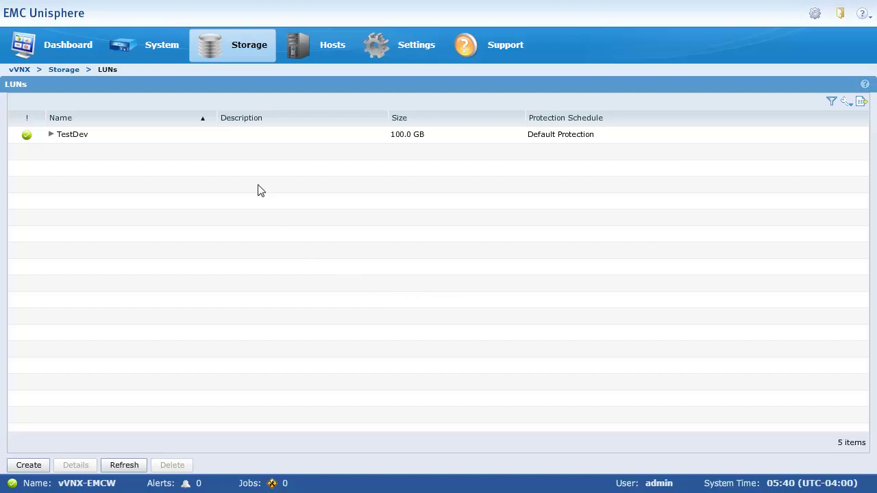
Go to Storage > File Systems and launch the File System Wizard.
mouse_move(239, 58)
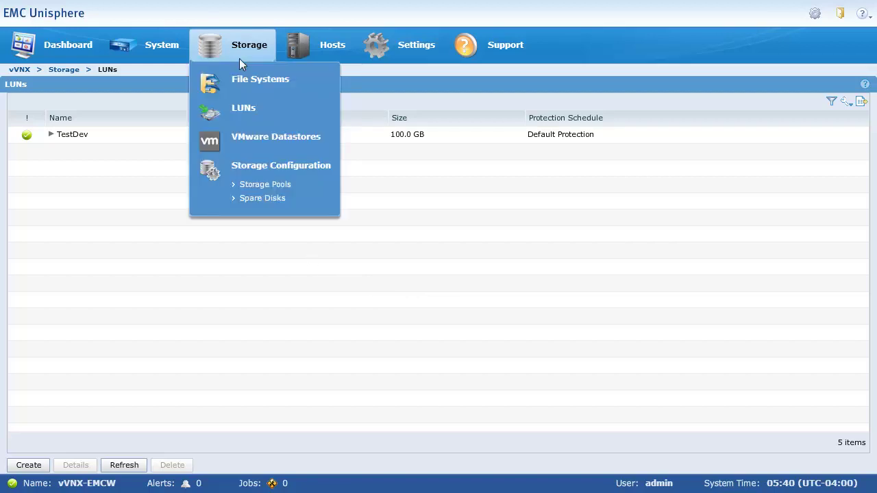
left_click(241, 81)
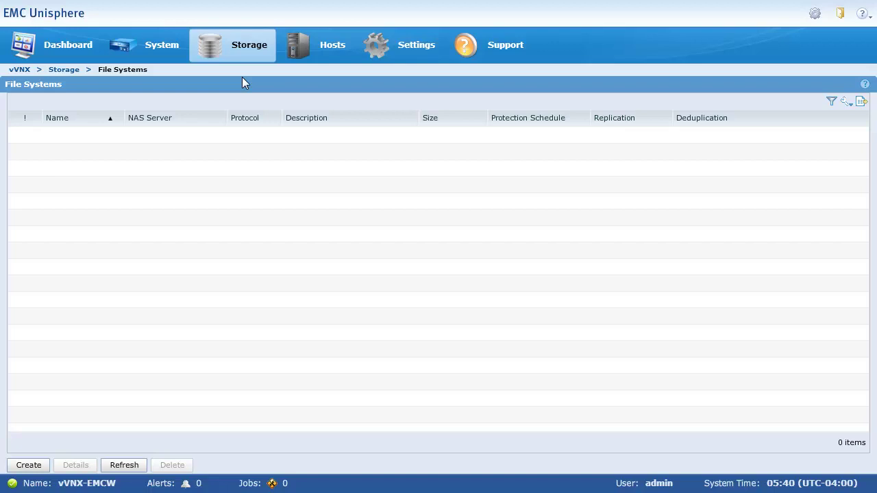
left_click(32, 465)
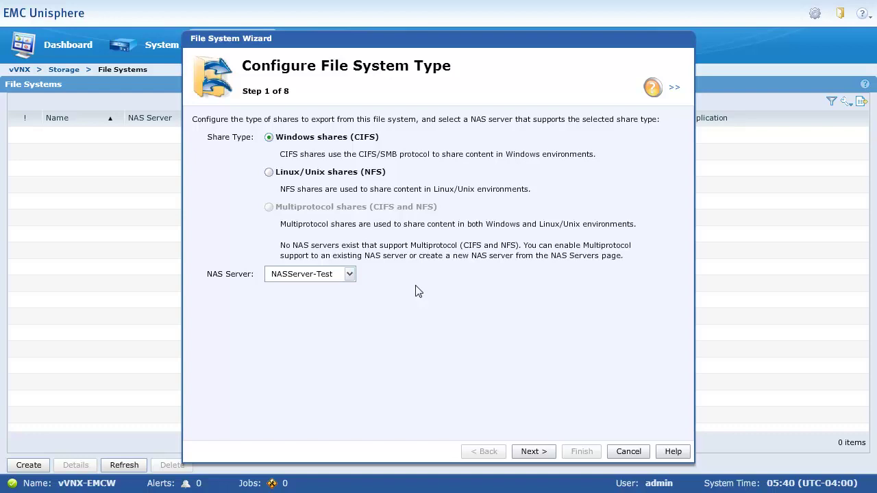
Keep CIFS on NASServer-Test and name the file system FileSystem-Test.
left_click(526, 452)
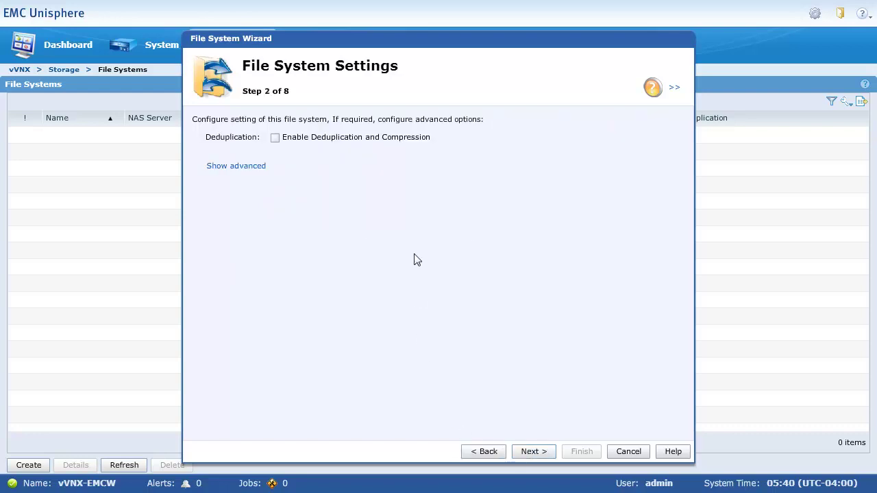
left_click(531, 451)
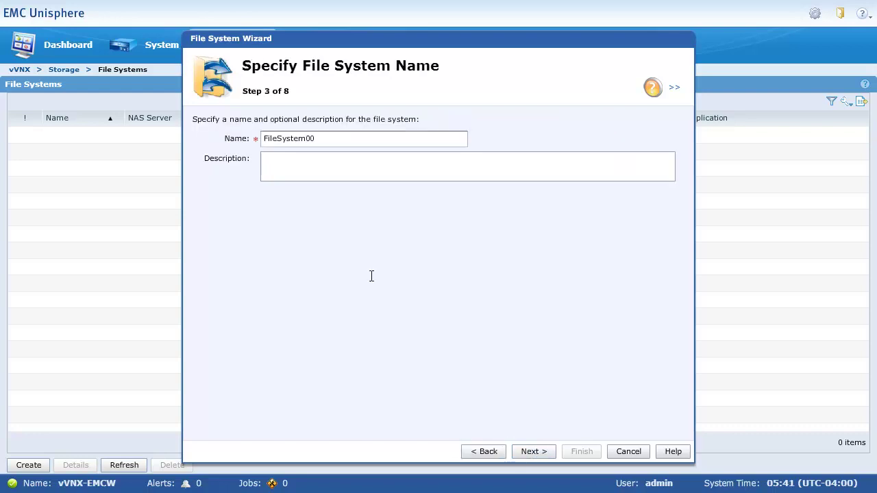
left_click(361, 139)
key("BackSpace")
key("BackSpace")
type("-Test")
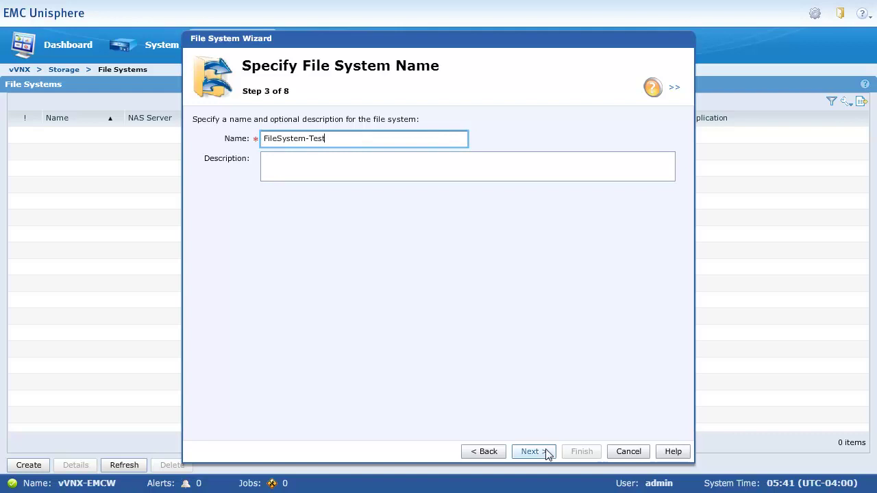
left_click(546, 452)
Set the file system size to 25 GB and name the share Share-Test.
left_click(299, 199)
key("BackSpace")
key("BackSpace")
key("BackSpace")
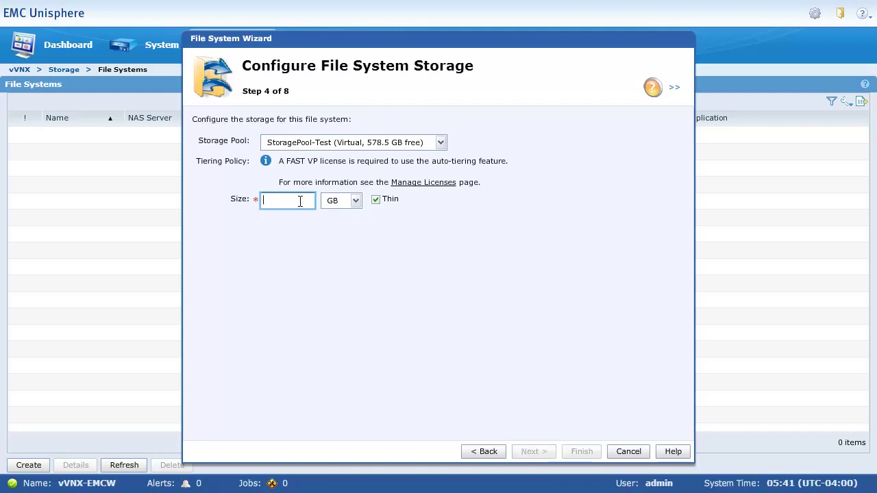
type("25")
left_click(534, 452)
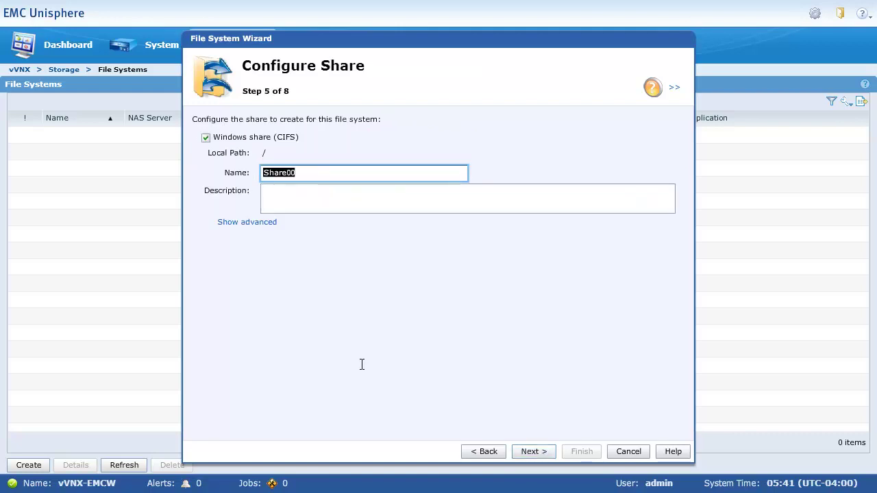
type("Share-Tes")
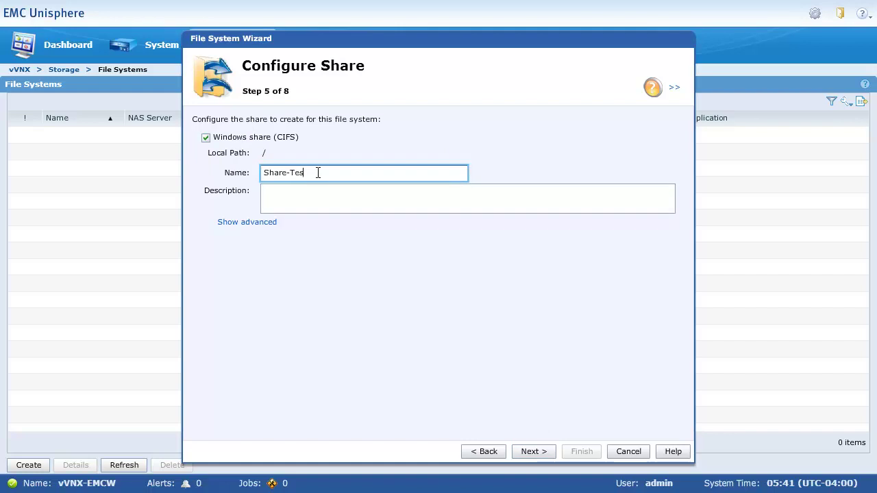
type("t")
left_click(525, 452)
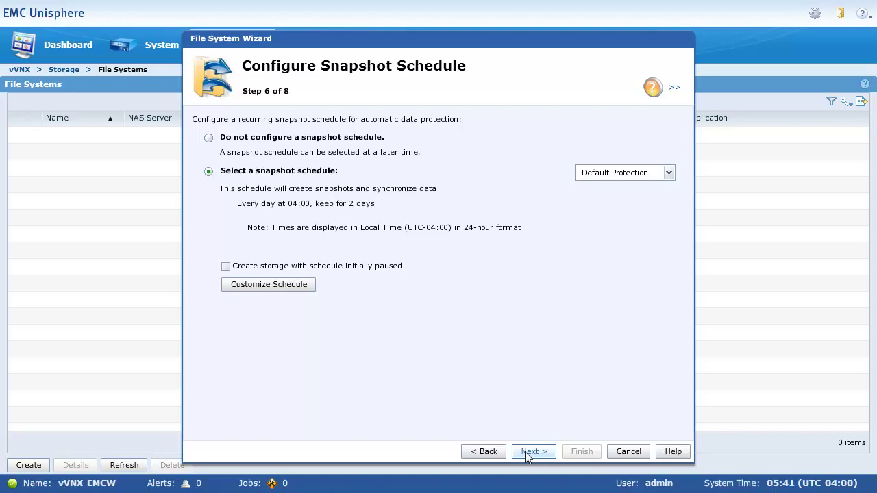
Create a custom snapshot schedule named Schedule-Test and open its rule editor.
left_click(288, 286)
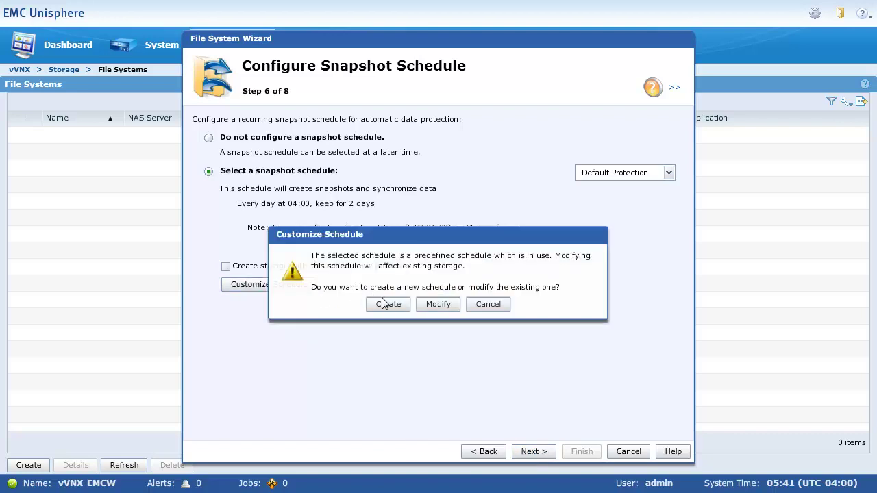
left_click(388, 303)
left_click(633, 173)
key("BackSpace")
key("BackSpace")
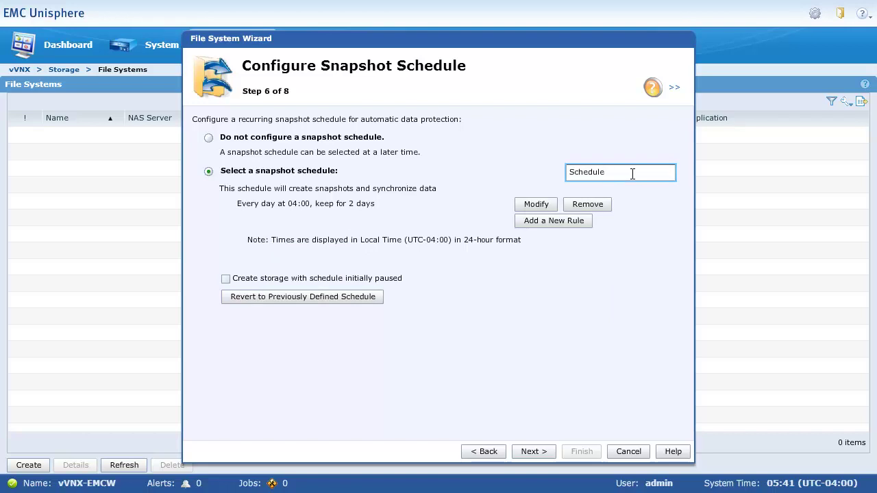
type("-Test")
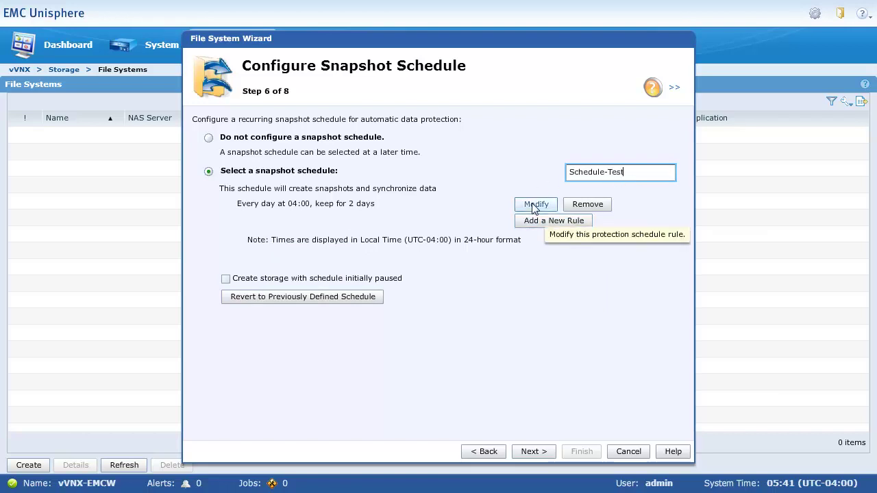
left_click(536, 205)
left_click(499, 83)
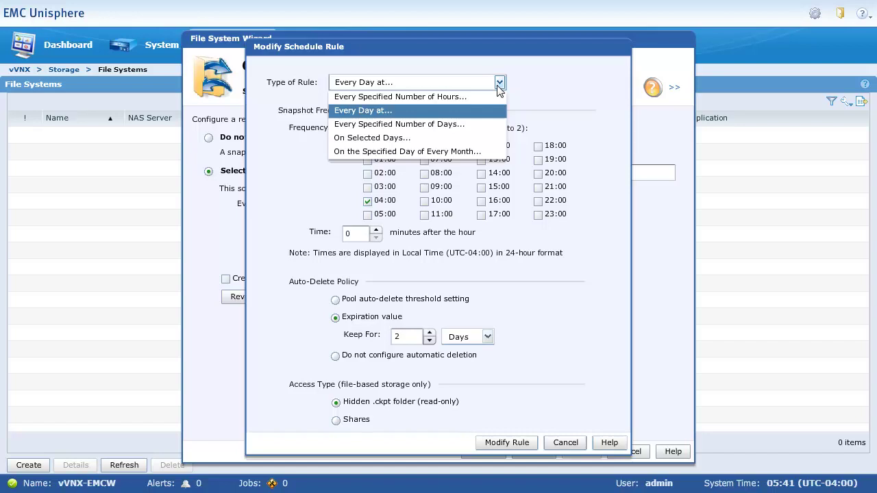
Make the rule run on Tuesday, Wednesday, Friday and Saturday at 20:00.
left_click(410, 140)
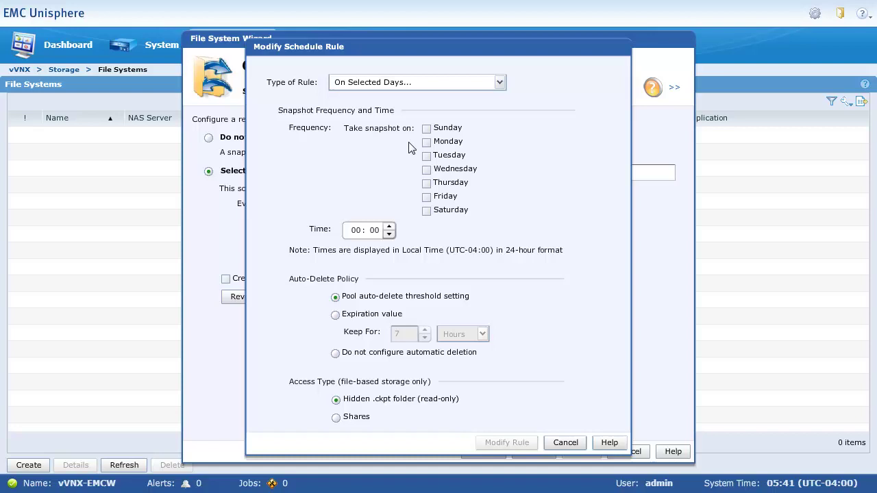
left_click(426, 155)
left_click(426, 197)
left_click(426, 211)
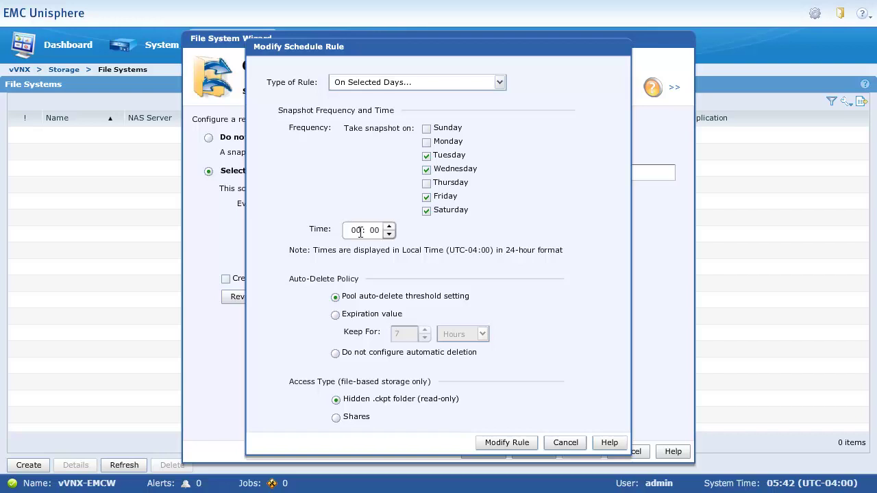
left_click(355, 230)
type("2")
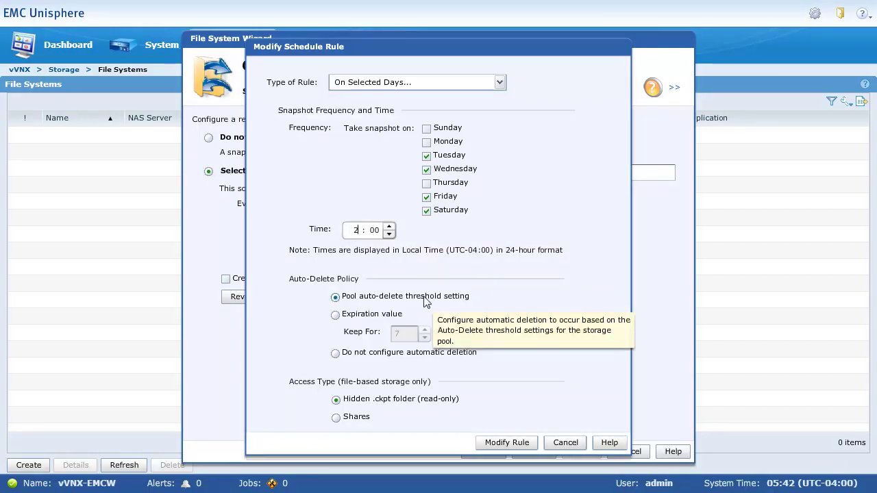
type("0")
Keep each snapshot for 3 days and save the modified rule.
left_click(335, 315)
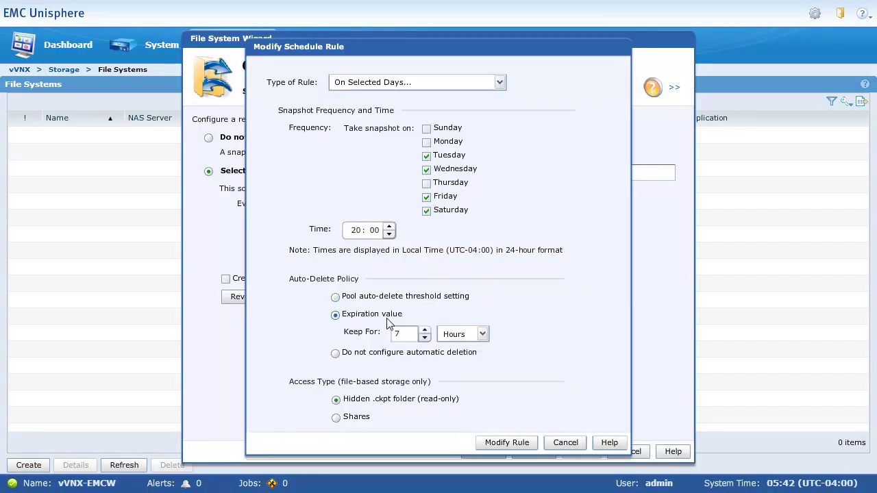
left_click(468, 337)
left_click(452, 362)
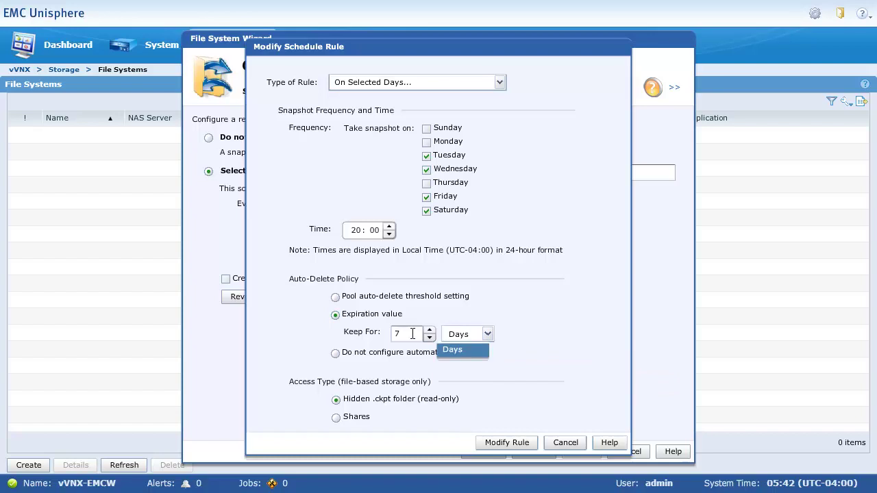
left_click(412, 334)
key("BackSpace")
type("3")
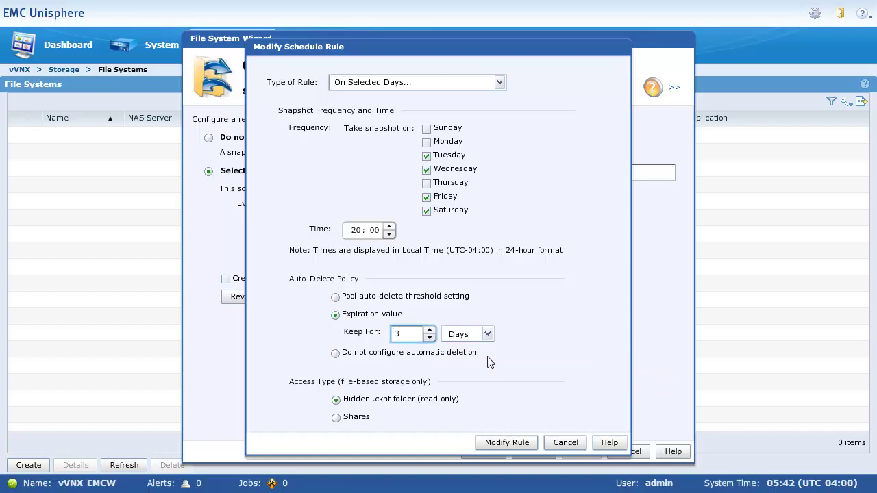
left_click(517, 445)
left_click(533, 451)
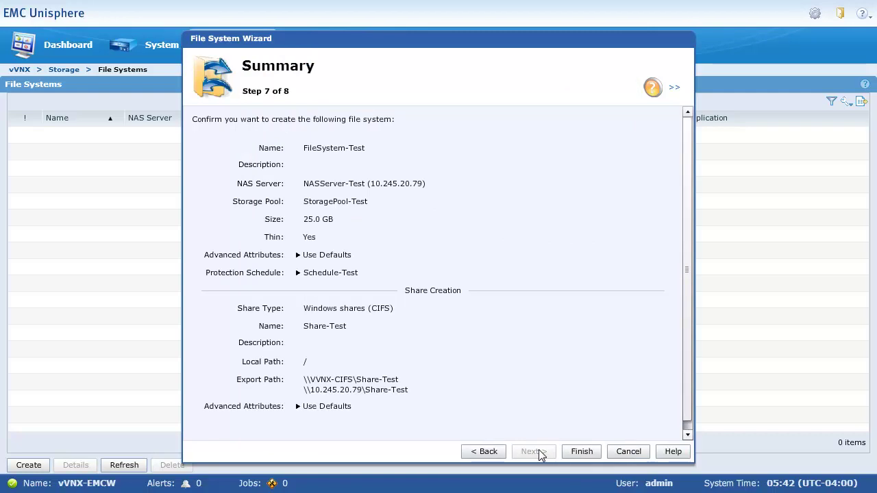
Finish the wizard to create FileSystem-Test and close it.
left_click(582, 452)
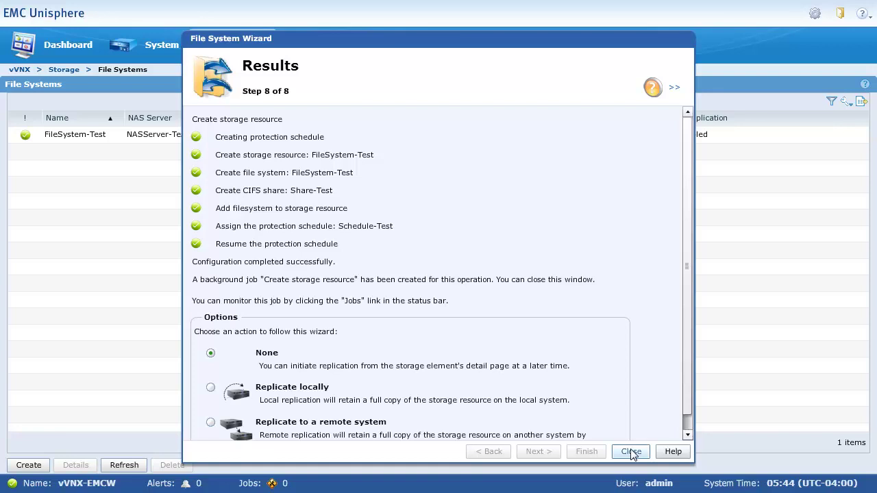
left_click(631, 451)
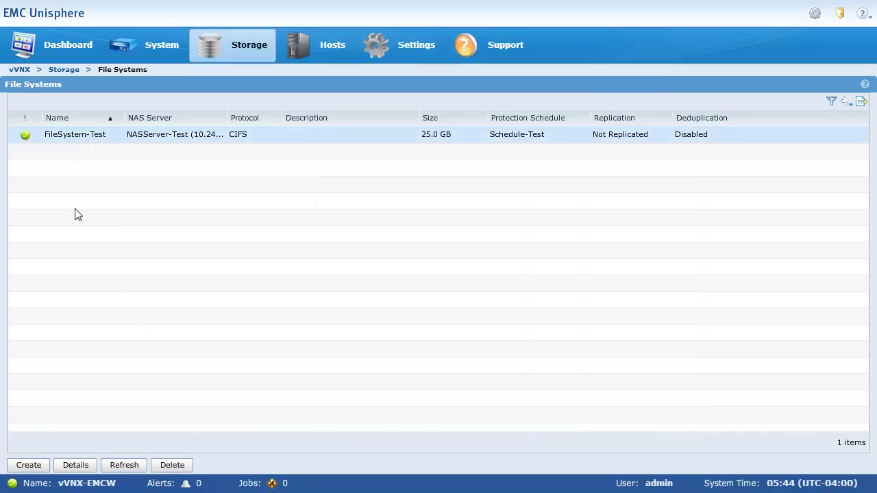
View FileSystem-Test's snapshot settings showing Schedule-Test on Tue/Wed/Fri/Sat at 20:00.
left_click(73, 468)
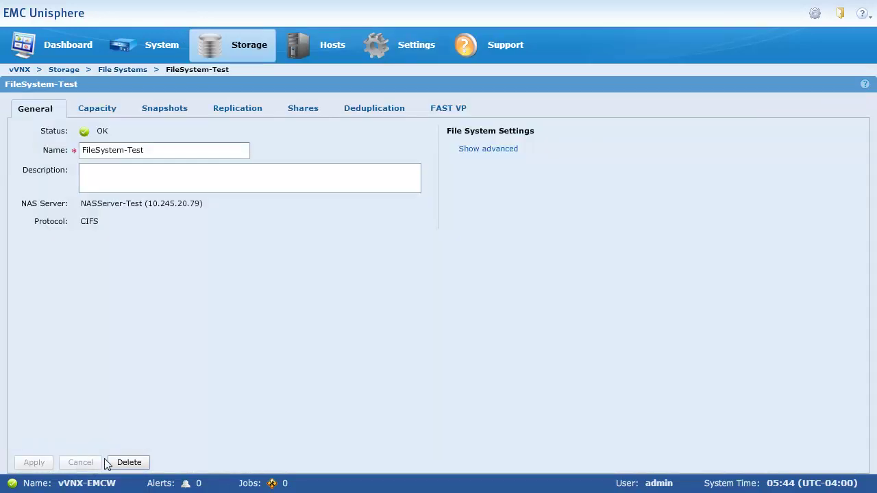
left_click(181, 108)
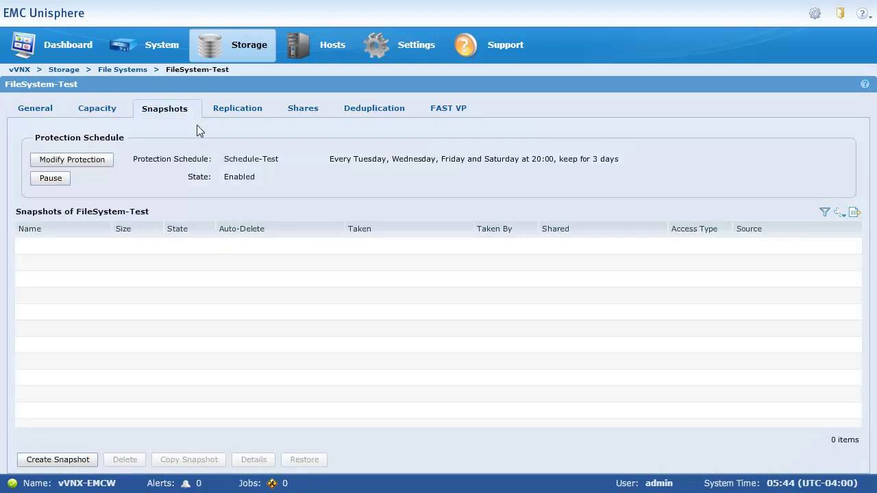